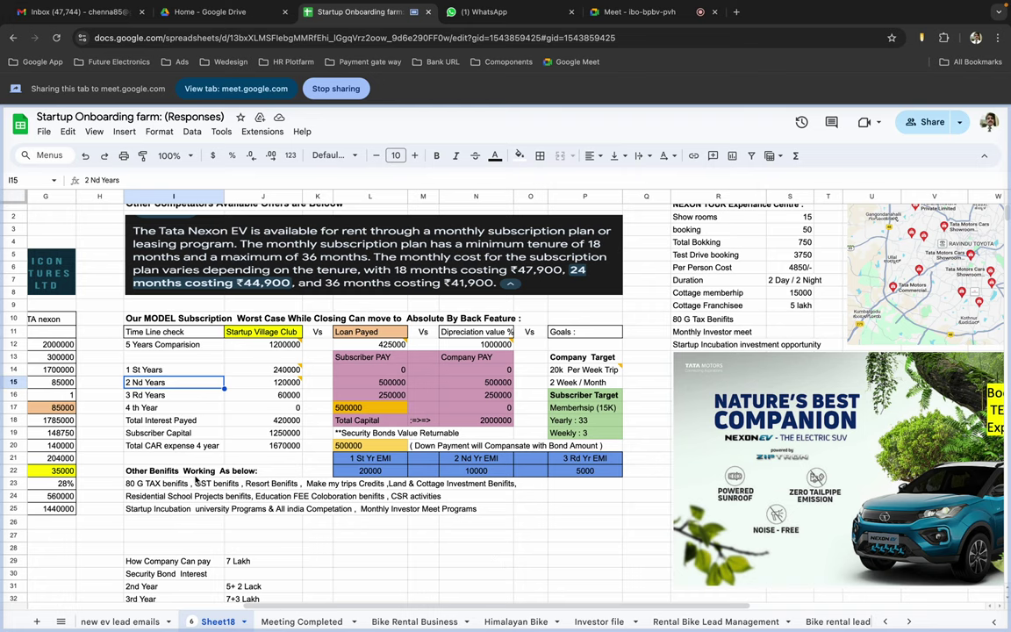
- Review the subscription model comparison table, including the comments on the Loan Payed and Dipreciation values for 5 years
scroll(303, 386, left, 2)
scroll(302, 386, up, 1)
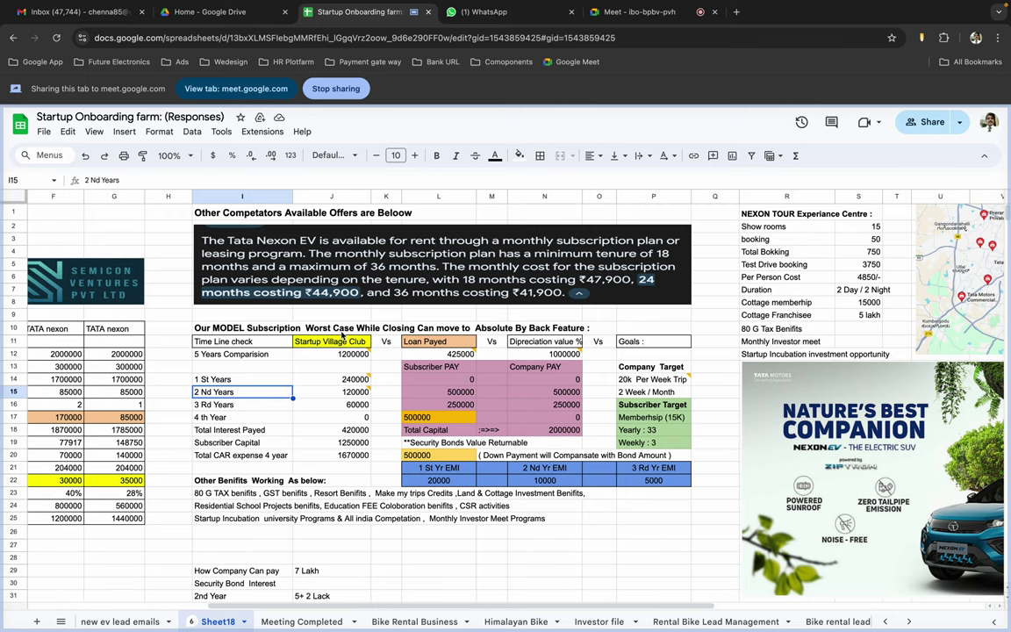
scroll(343, 336, right, 1)
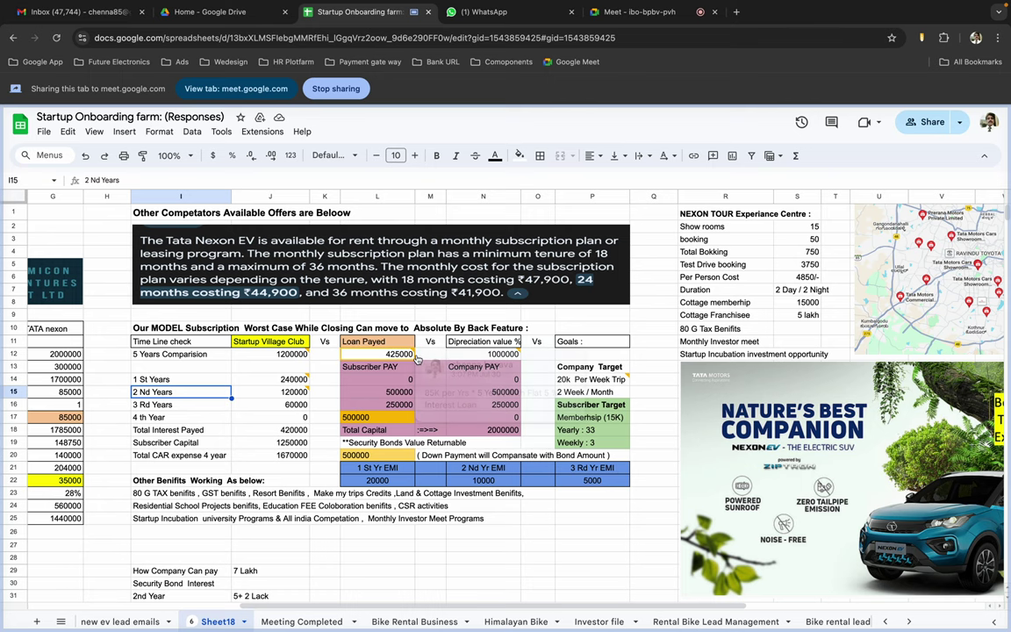
scroll(469, 546, down, 2)
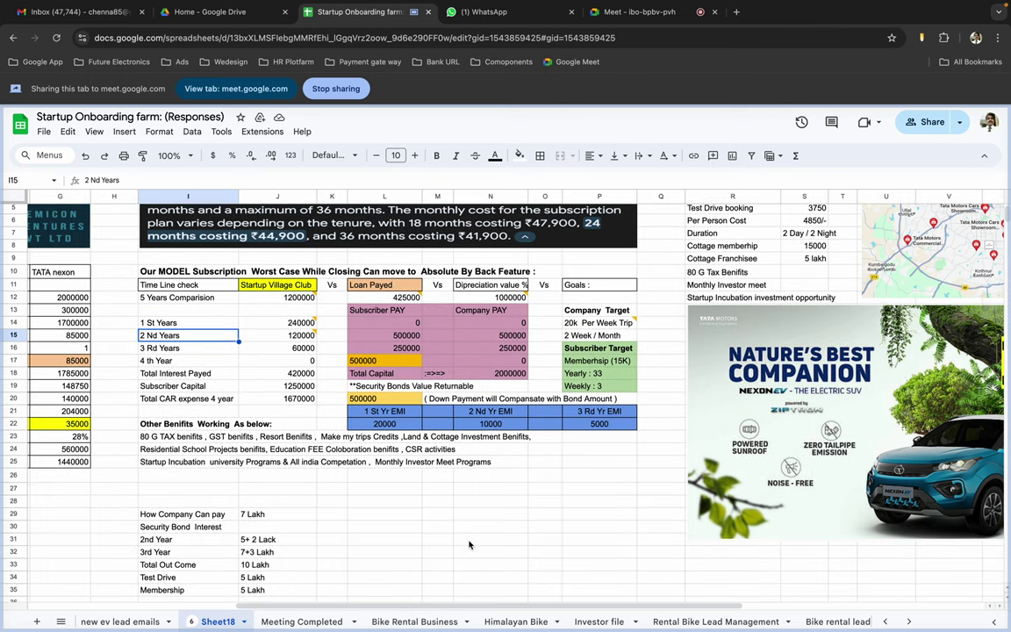
scroll(469, 545, up, 2)
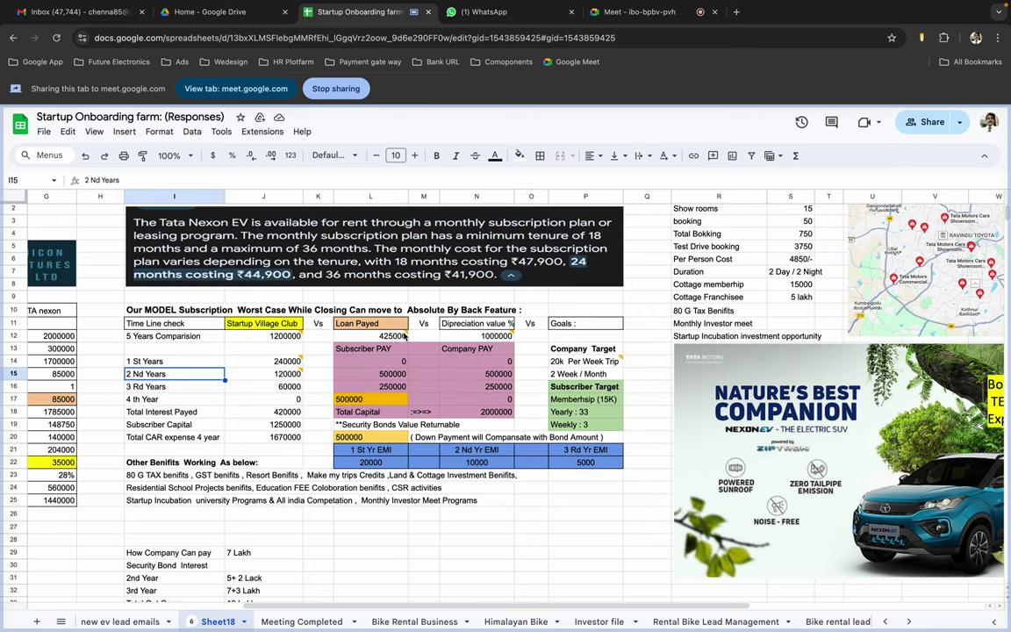
mouse_move(396, 341)
mouse_move(497, 342)
- Compare the Dipreciation value % across the tenures in the TATA nexon loan table, from 1 year up to 5 years
scroll(524, 559, left, 8)
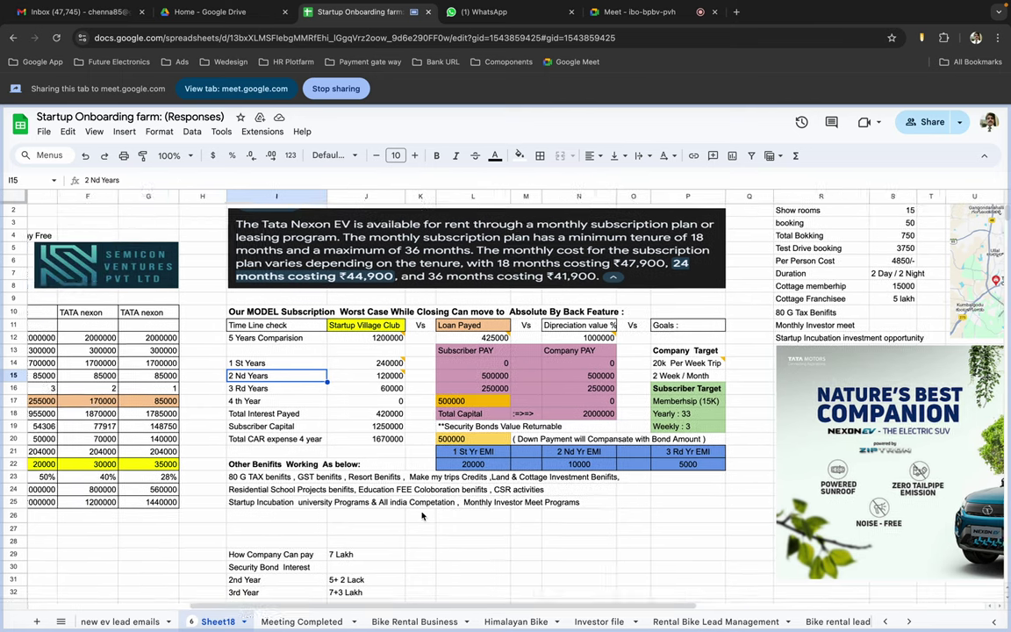
scroll(474, 535, down, 1)
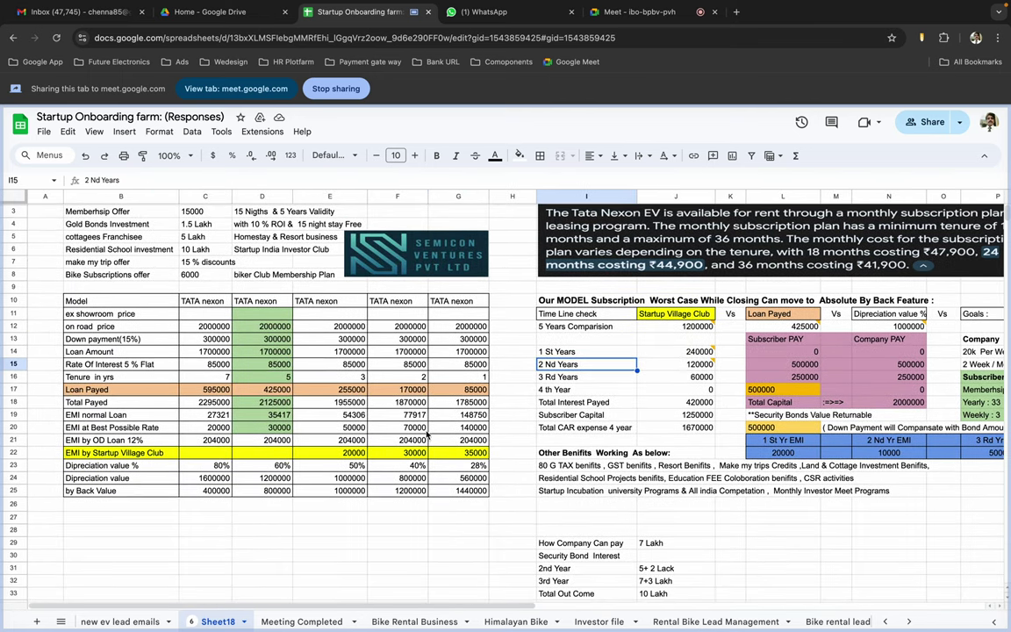
click(469, 467)
click(409, 466)
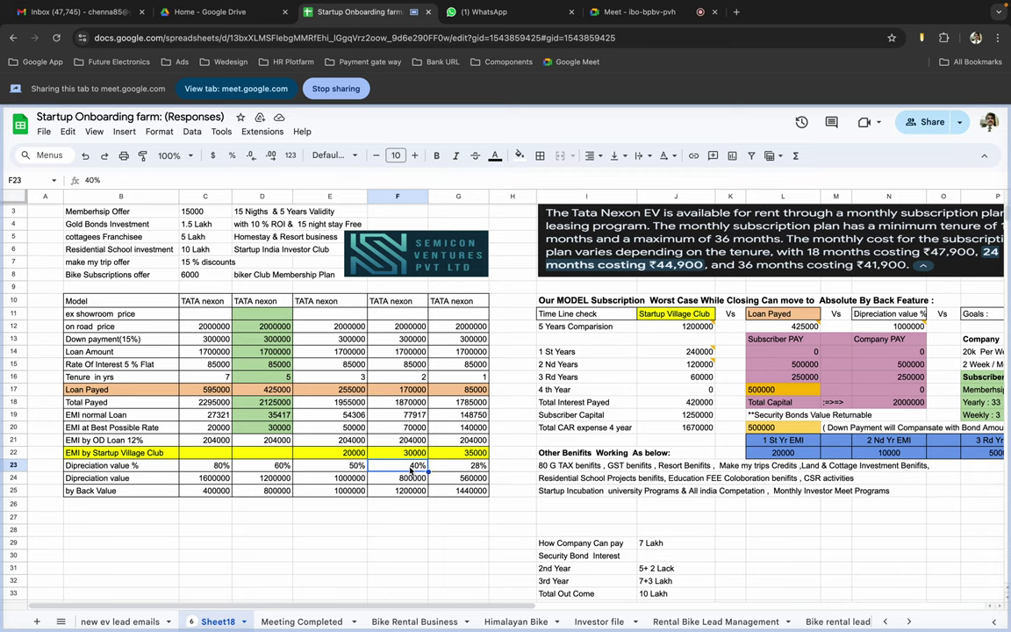
click(360, 466)
click(472, 467)
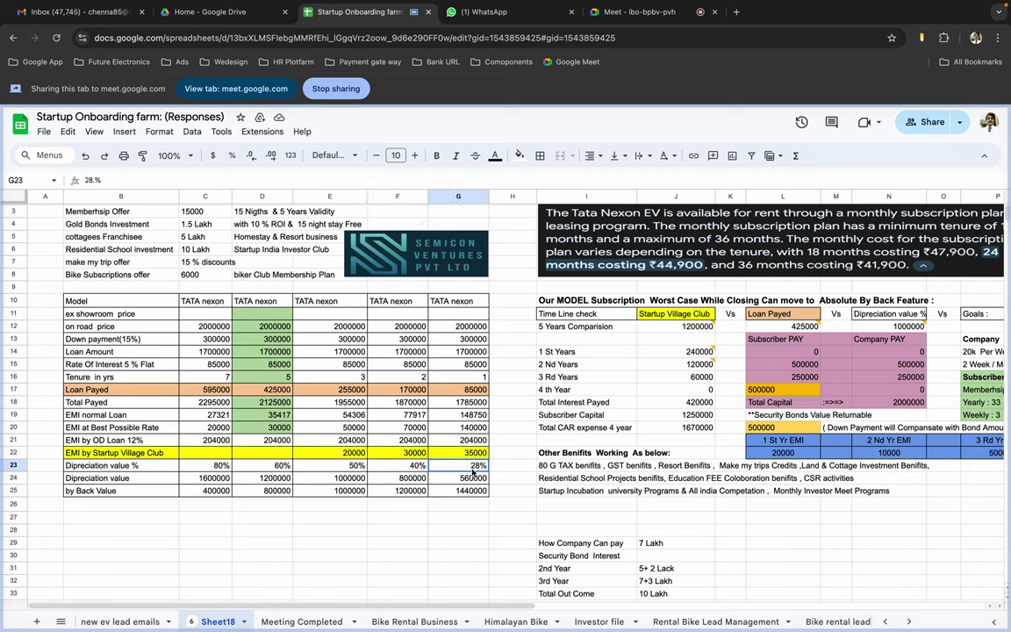
click(404, 468)
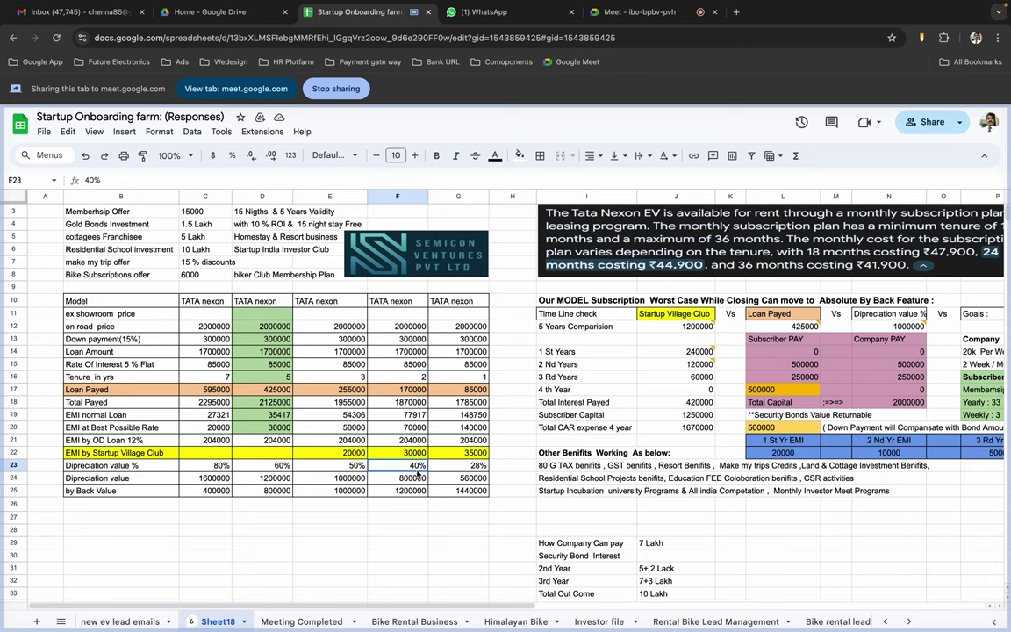
click(355, 470)
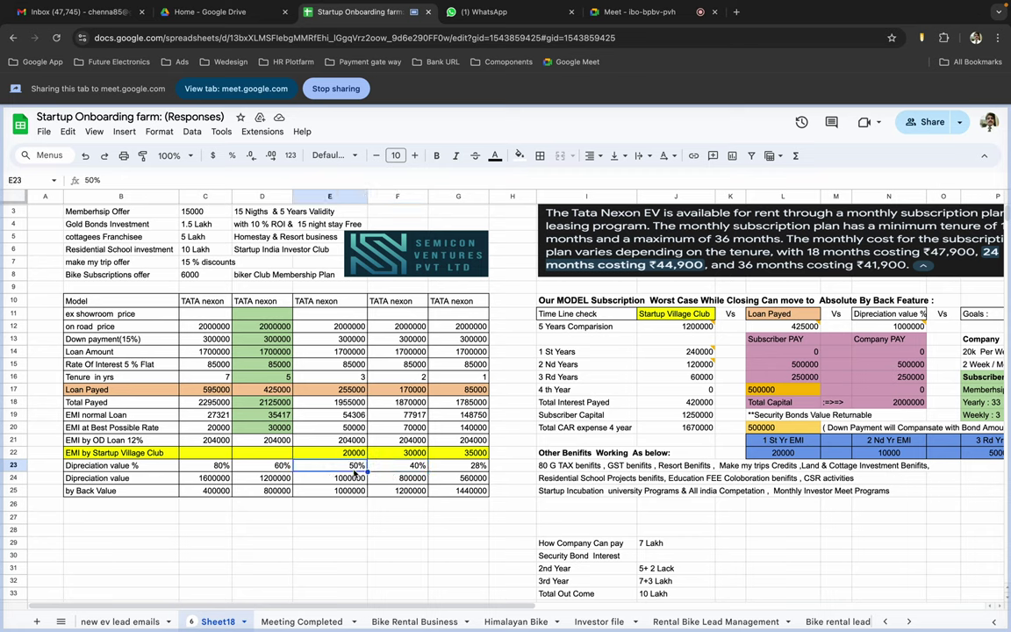
click(267, 468)
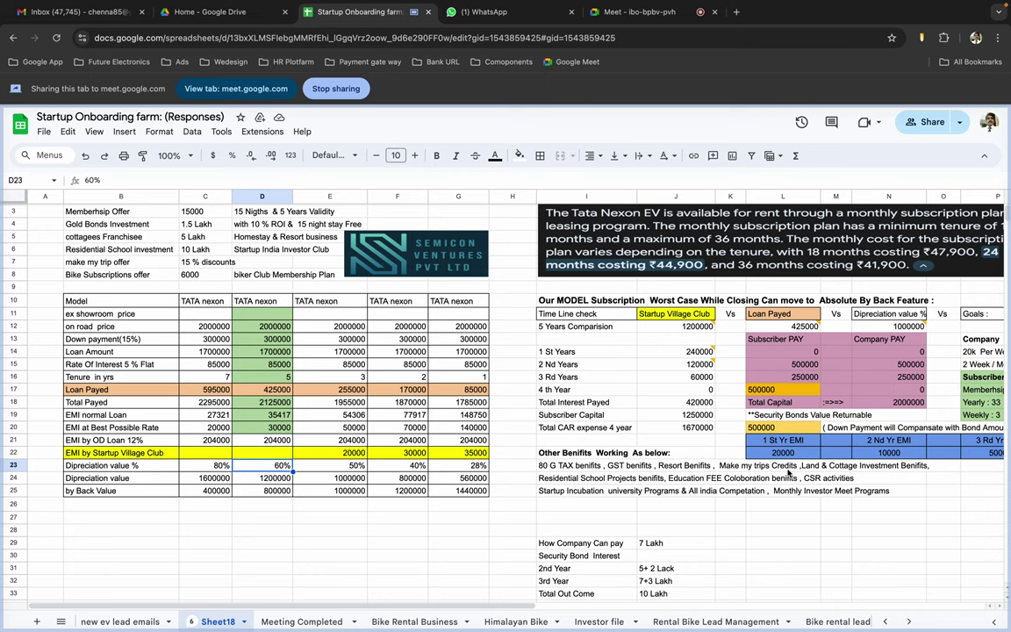
- Return to the subscription model and inspect the Total CAR expense 4 year row and its formula
scroll(789, 473, right, 3)
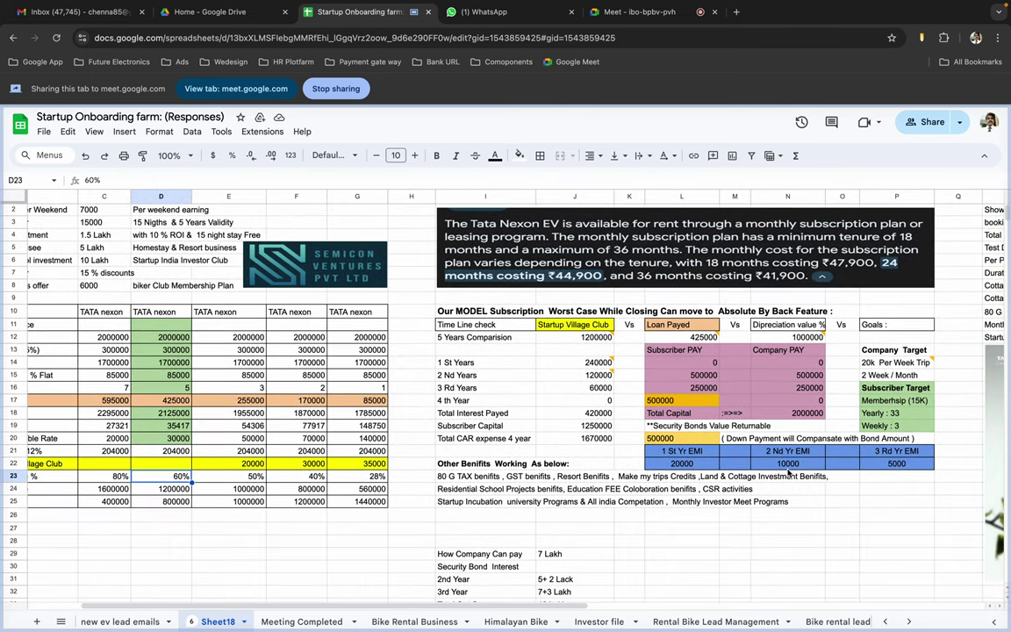
scroll(789, 472, up, 1)
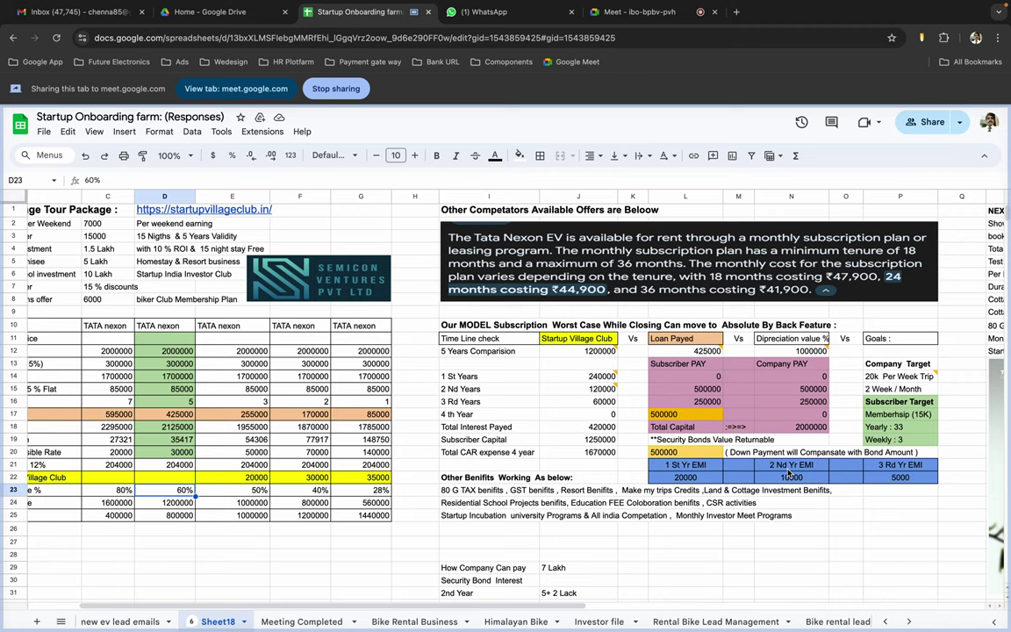
scroll(788, 474, right, 3)
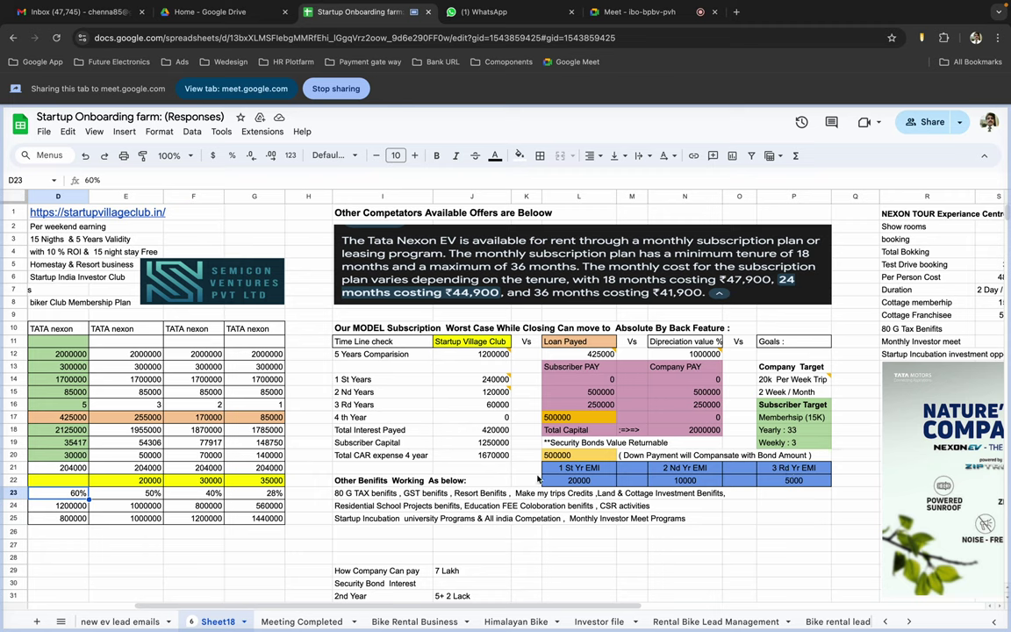
click(412, 456)
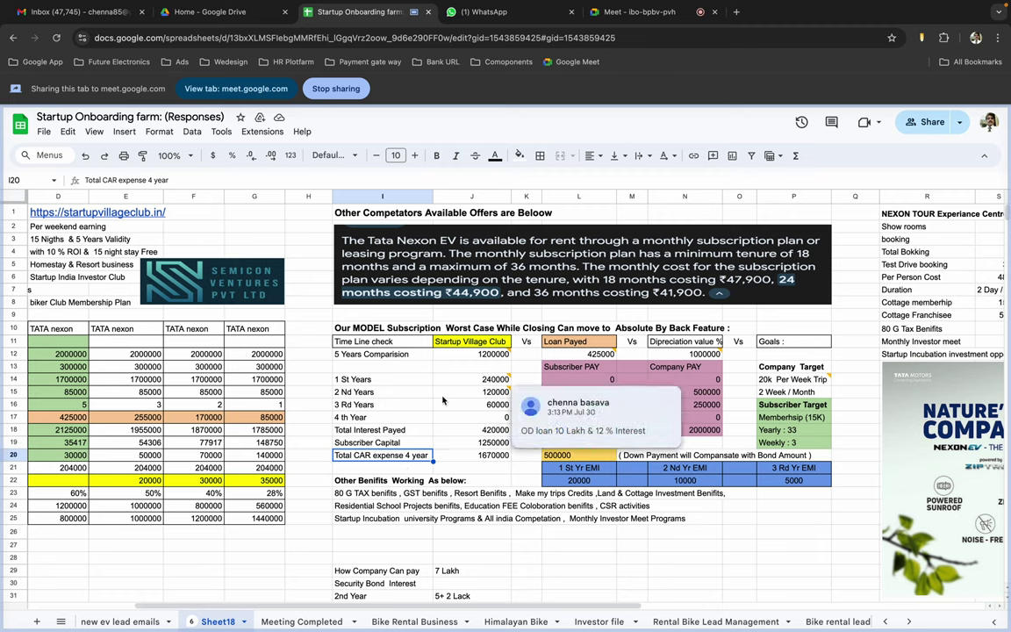
click(477, 456)
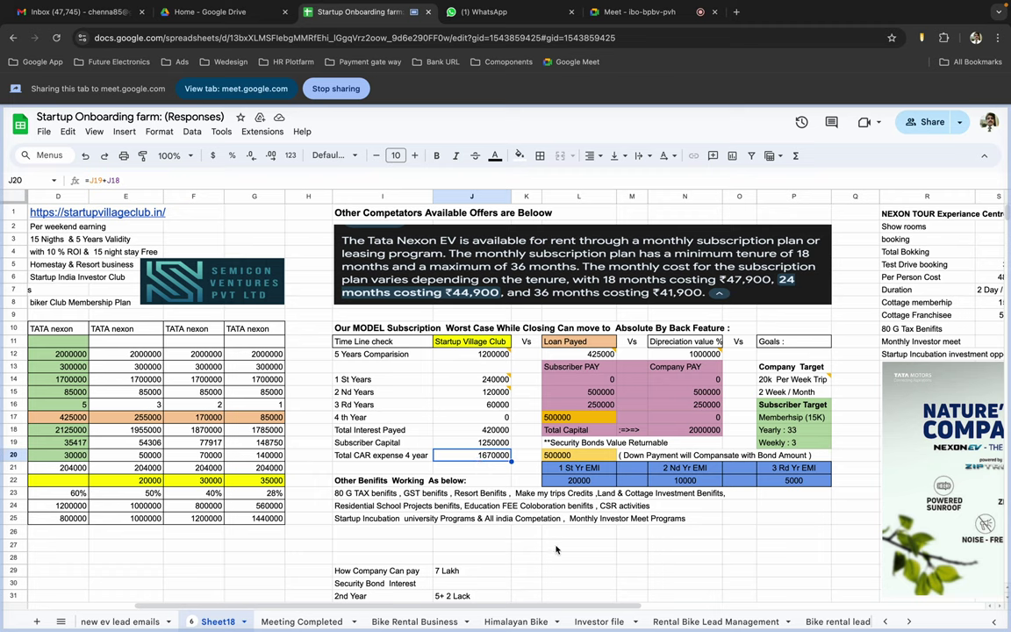
- Examine the Subscriber PAY amounts for the second to fourth years against the yearly interest, total interest and total car expense
click(593, 393)
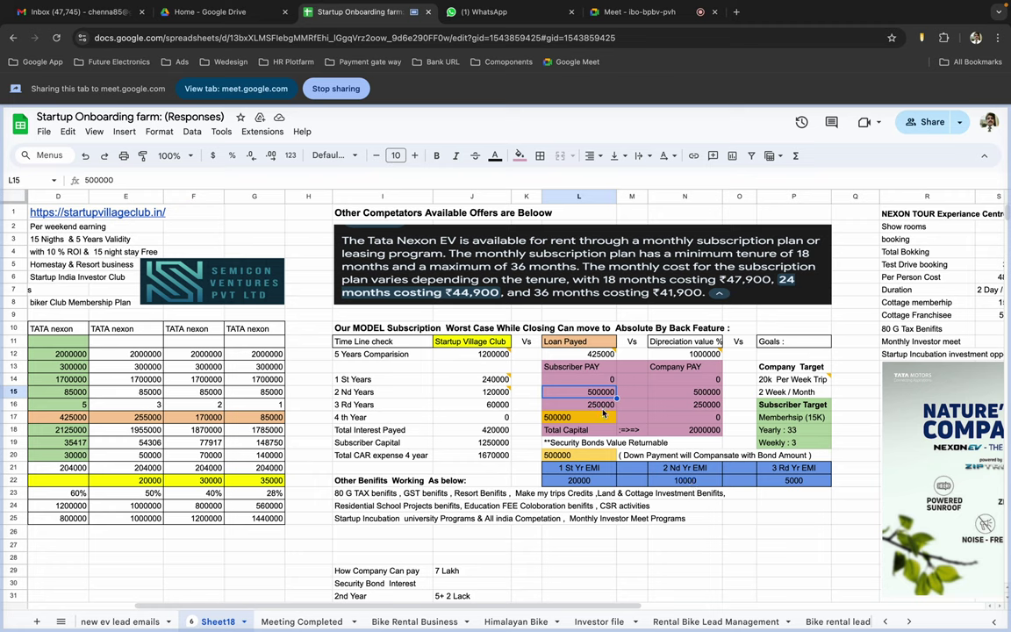
click(590, 408)
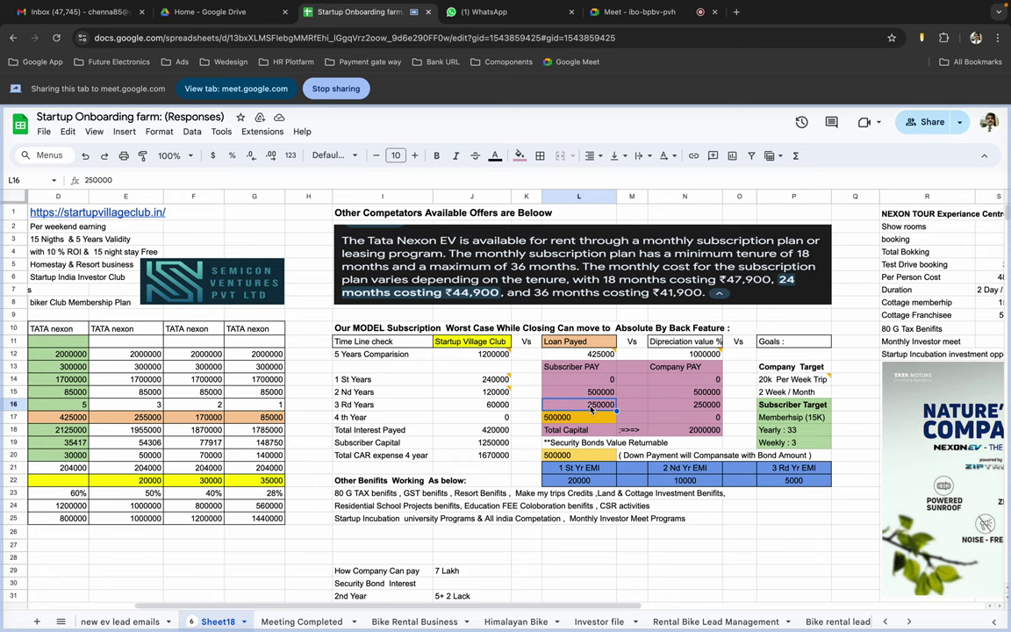
click(490, 392)
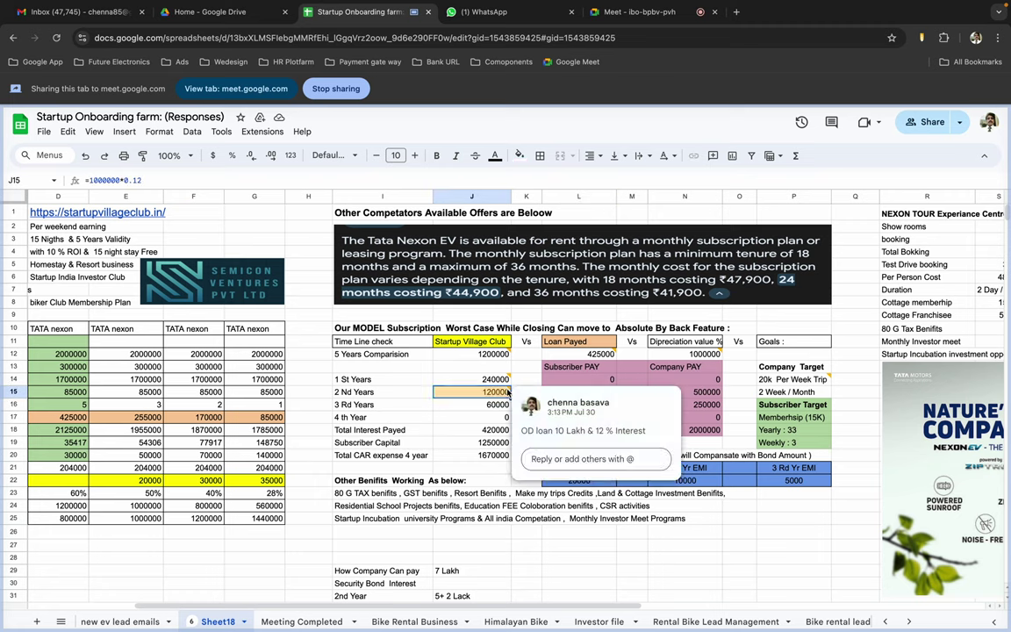
click(518, 524)
click(605, 397)
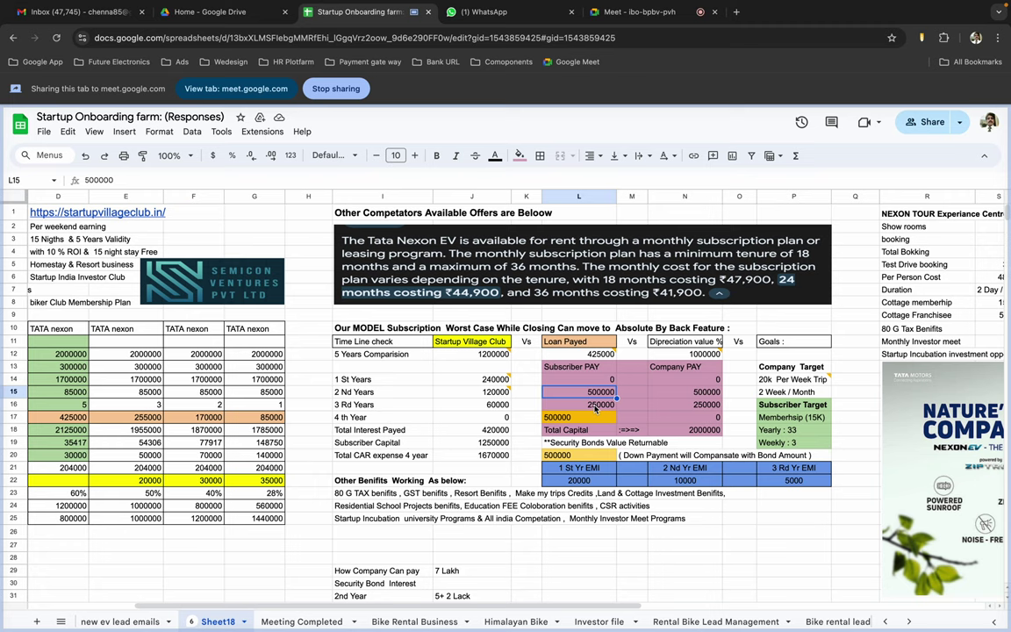
click(595, 408)
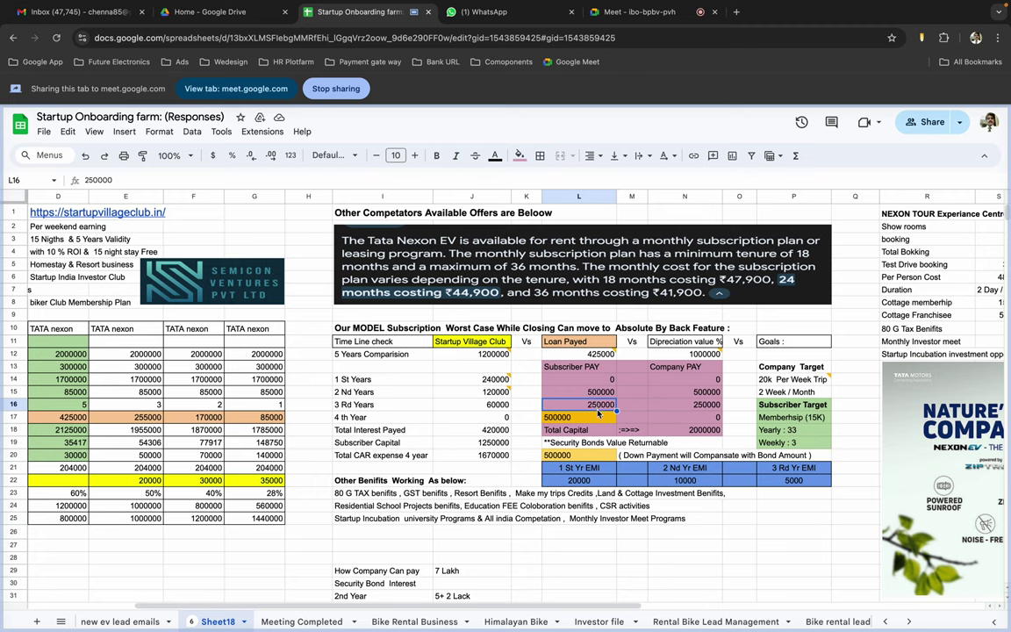
click(576, 419)
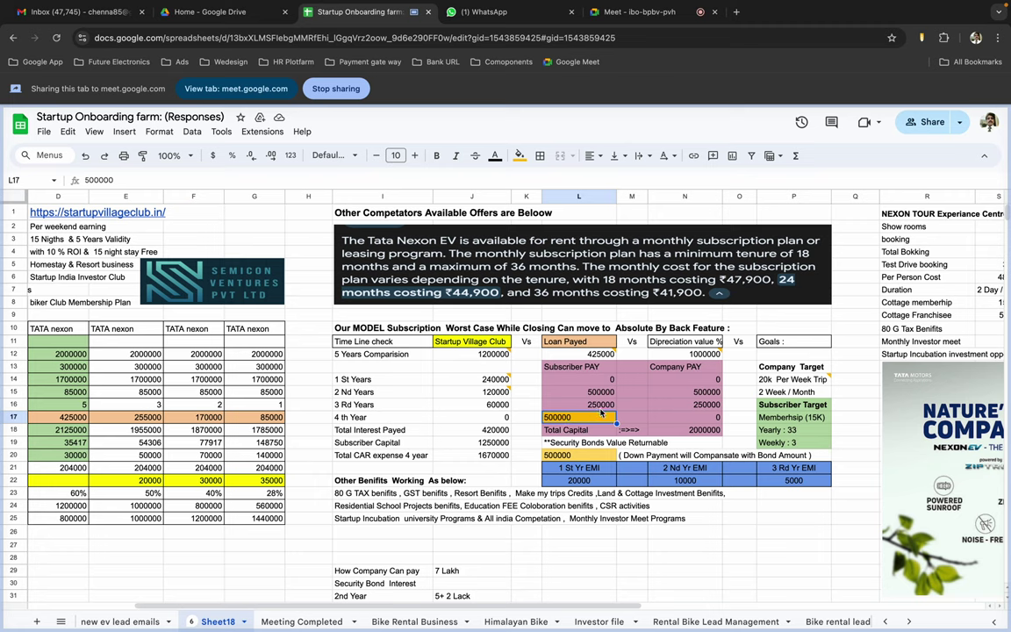
click(475, 432)
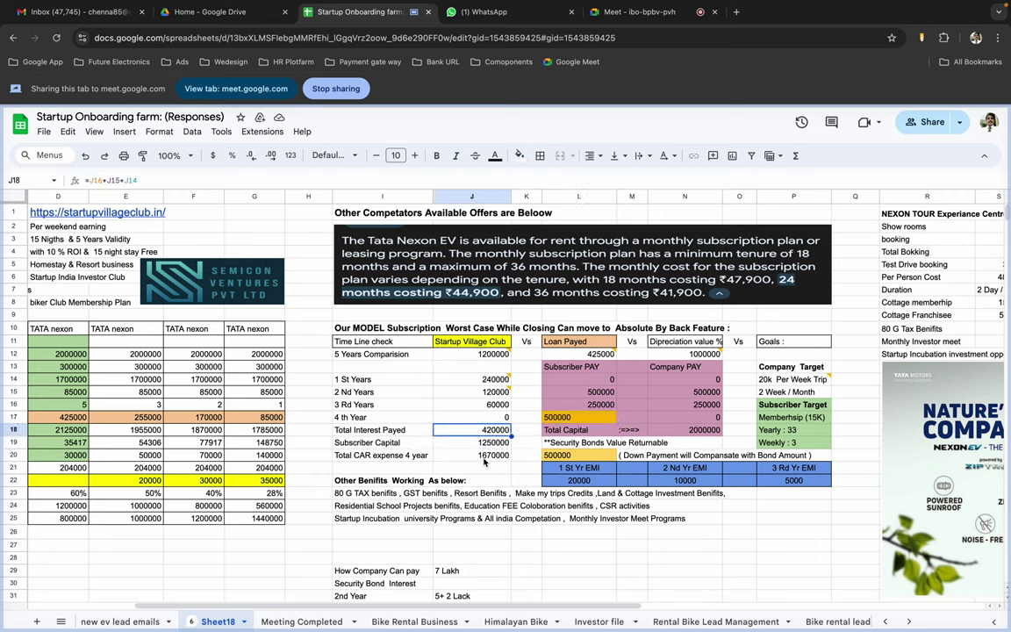
click(483, 457)
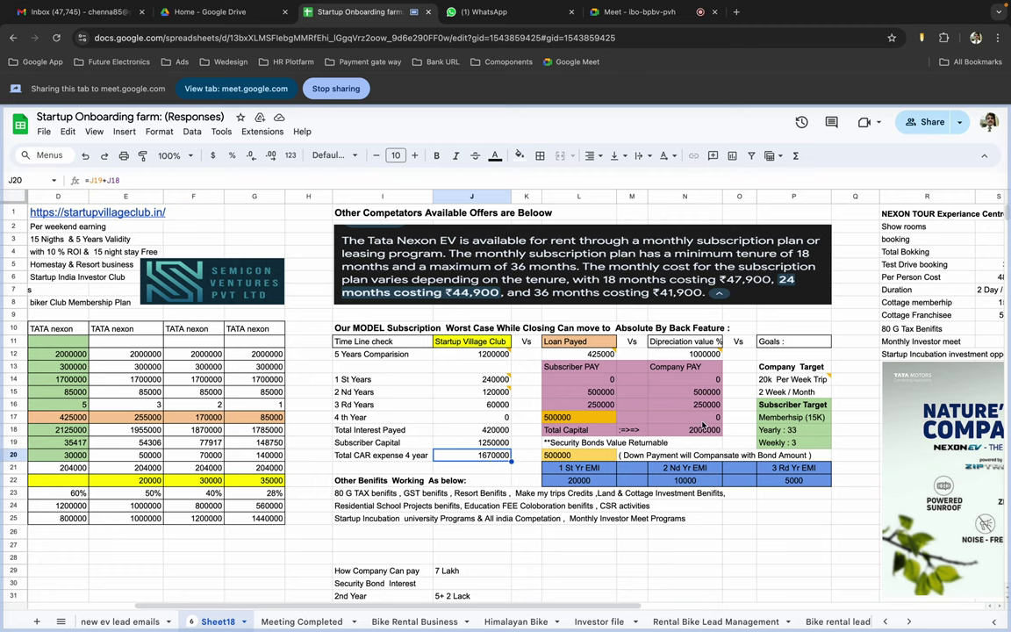
- Examine the third-year Company PAY amount and the subscriber and company targets under Goals, including the weekly trip comment
click(676, 407)
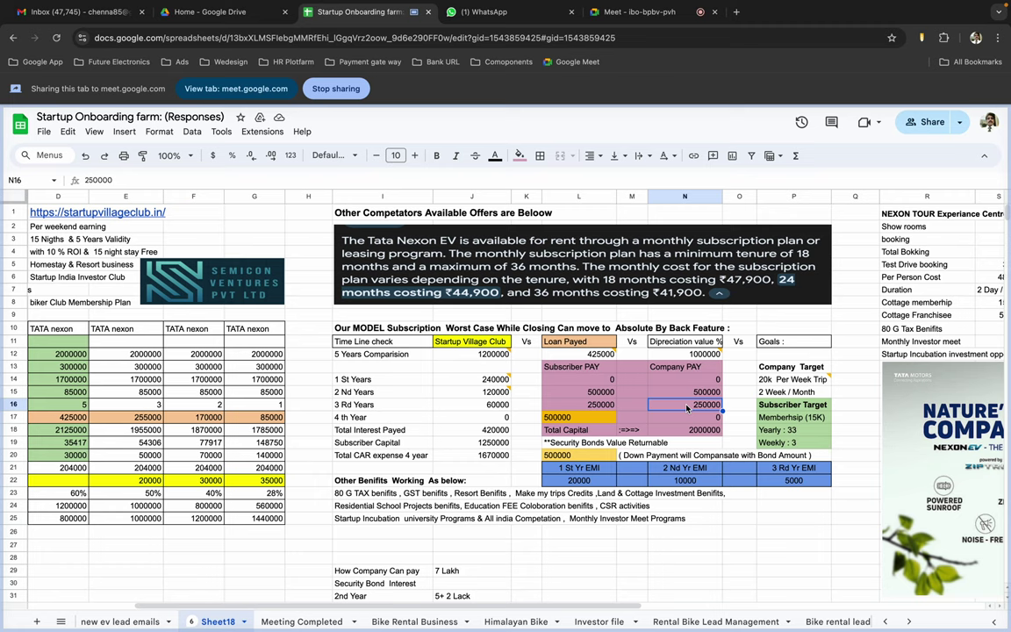
key(Right)
key(Right)
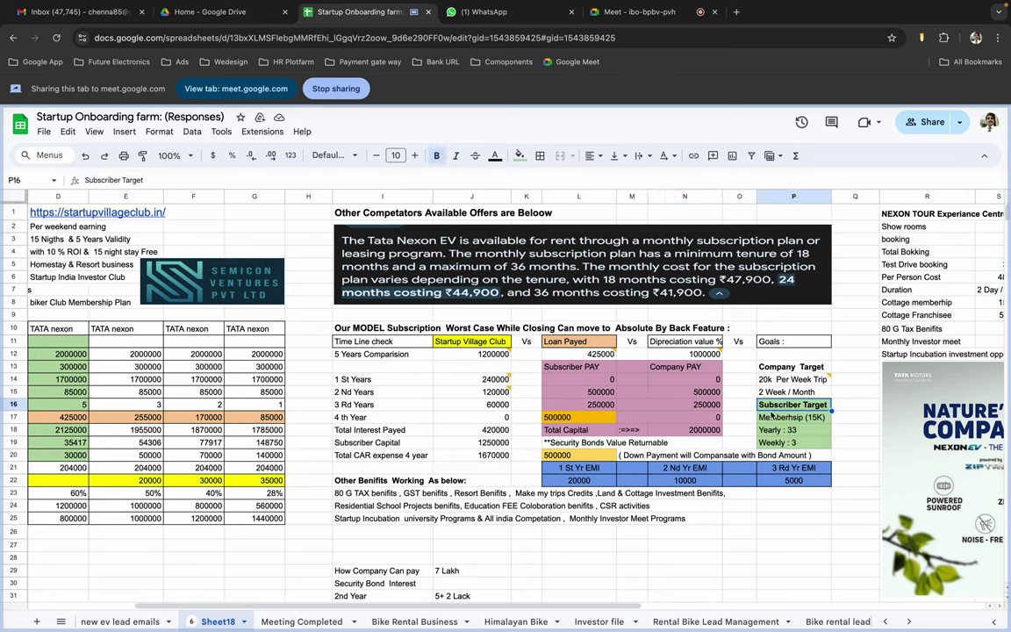
key(Down)
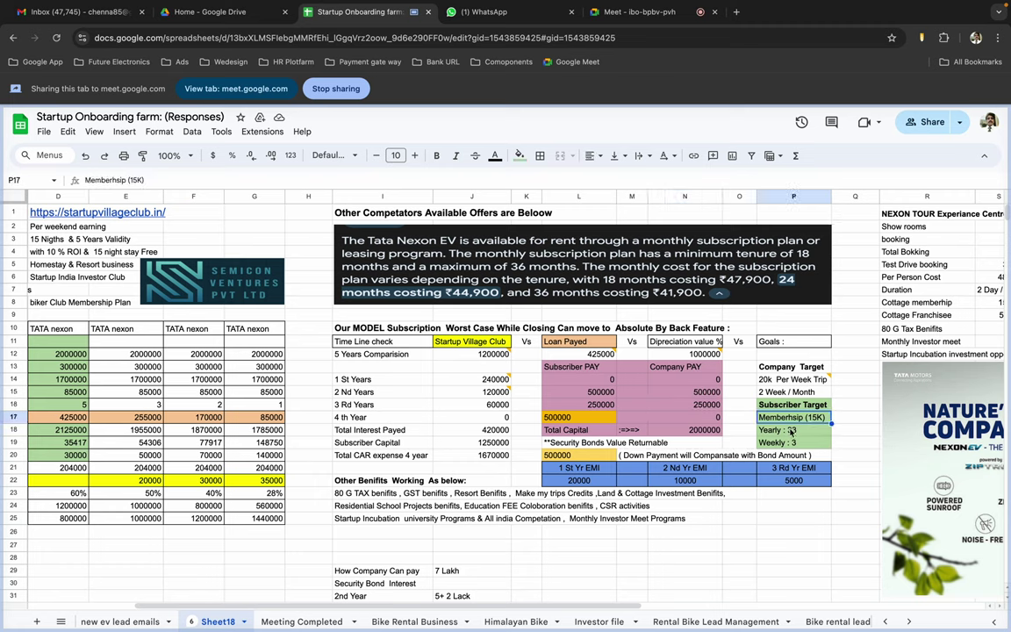
key(Down)
click(788, 380)
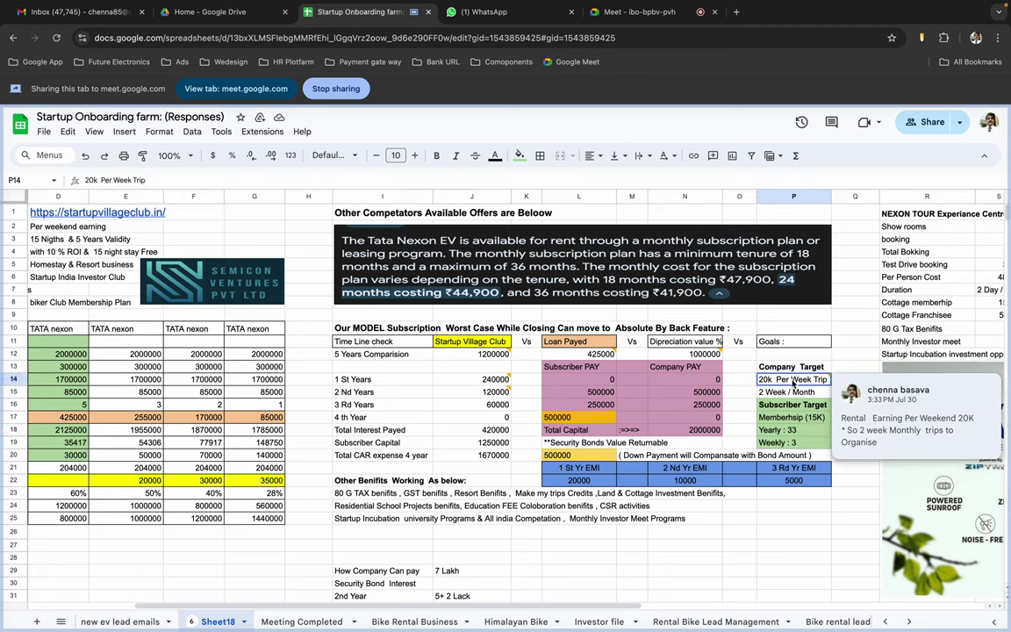
click(790, 393)
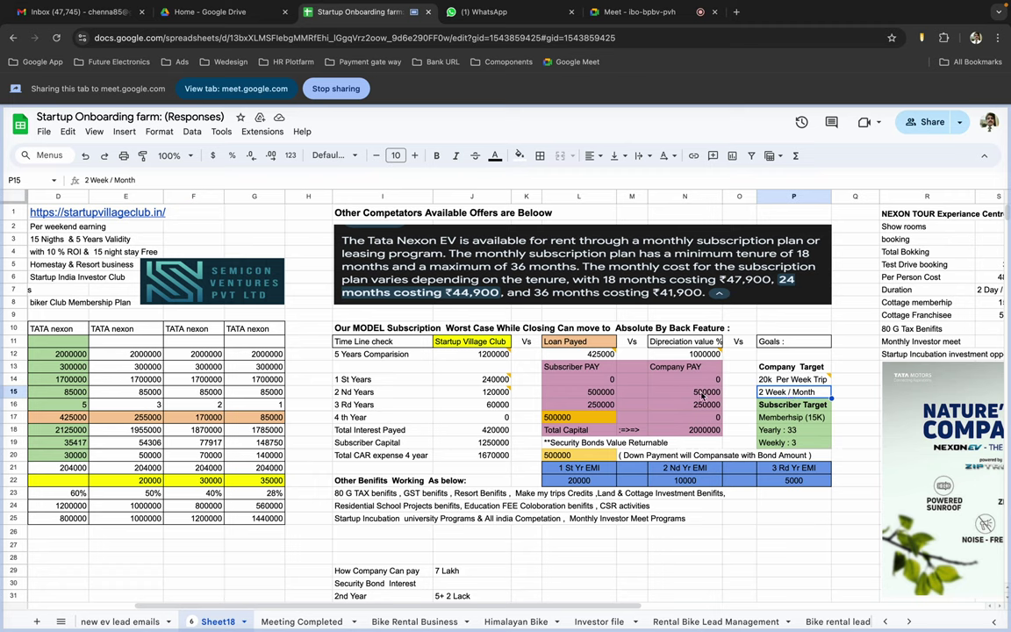
- Recheck the fourth-year Subscriber PAY amount and the Total Interest Payed formula
click(556, 418)
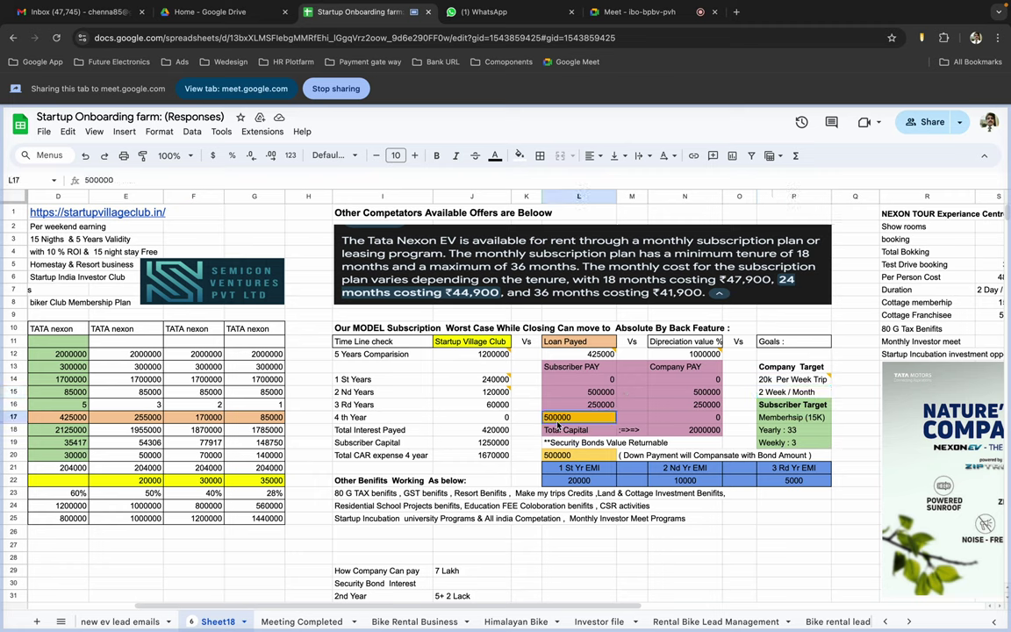
click(464, 429)
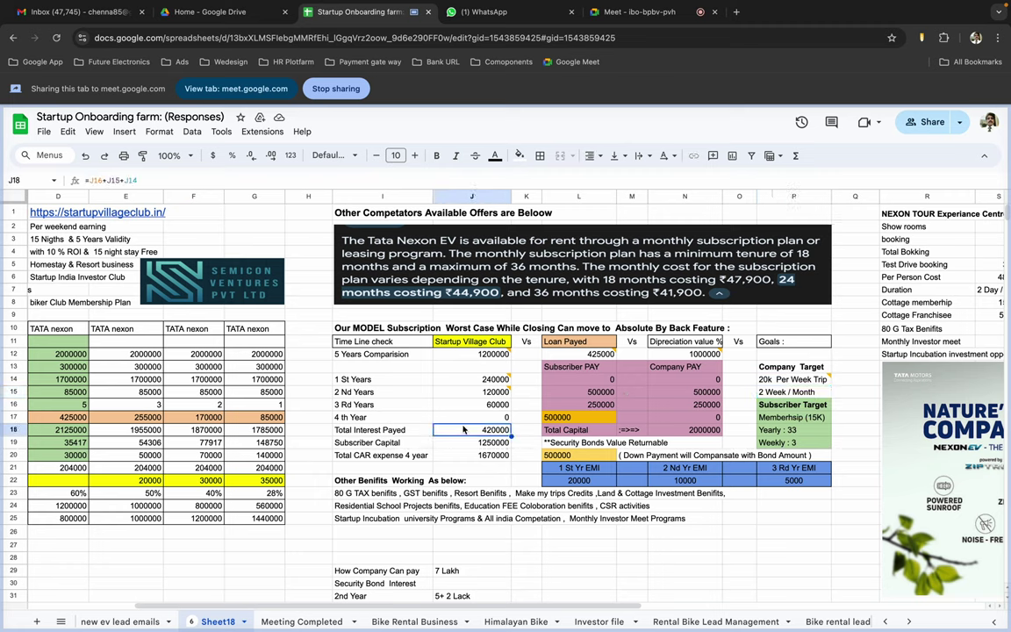